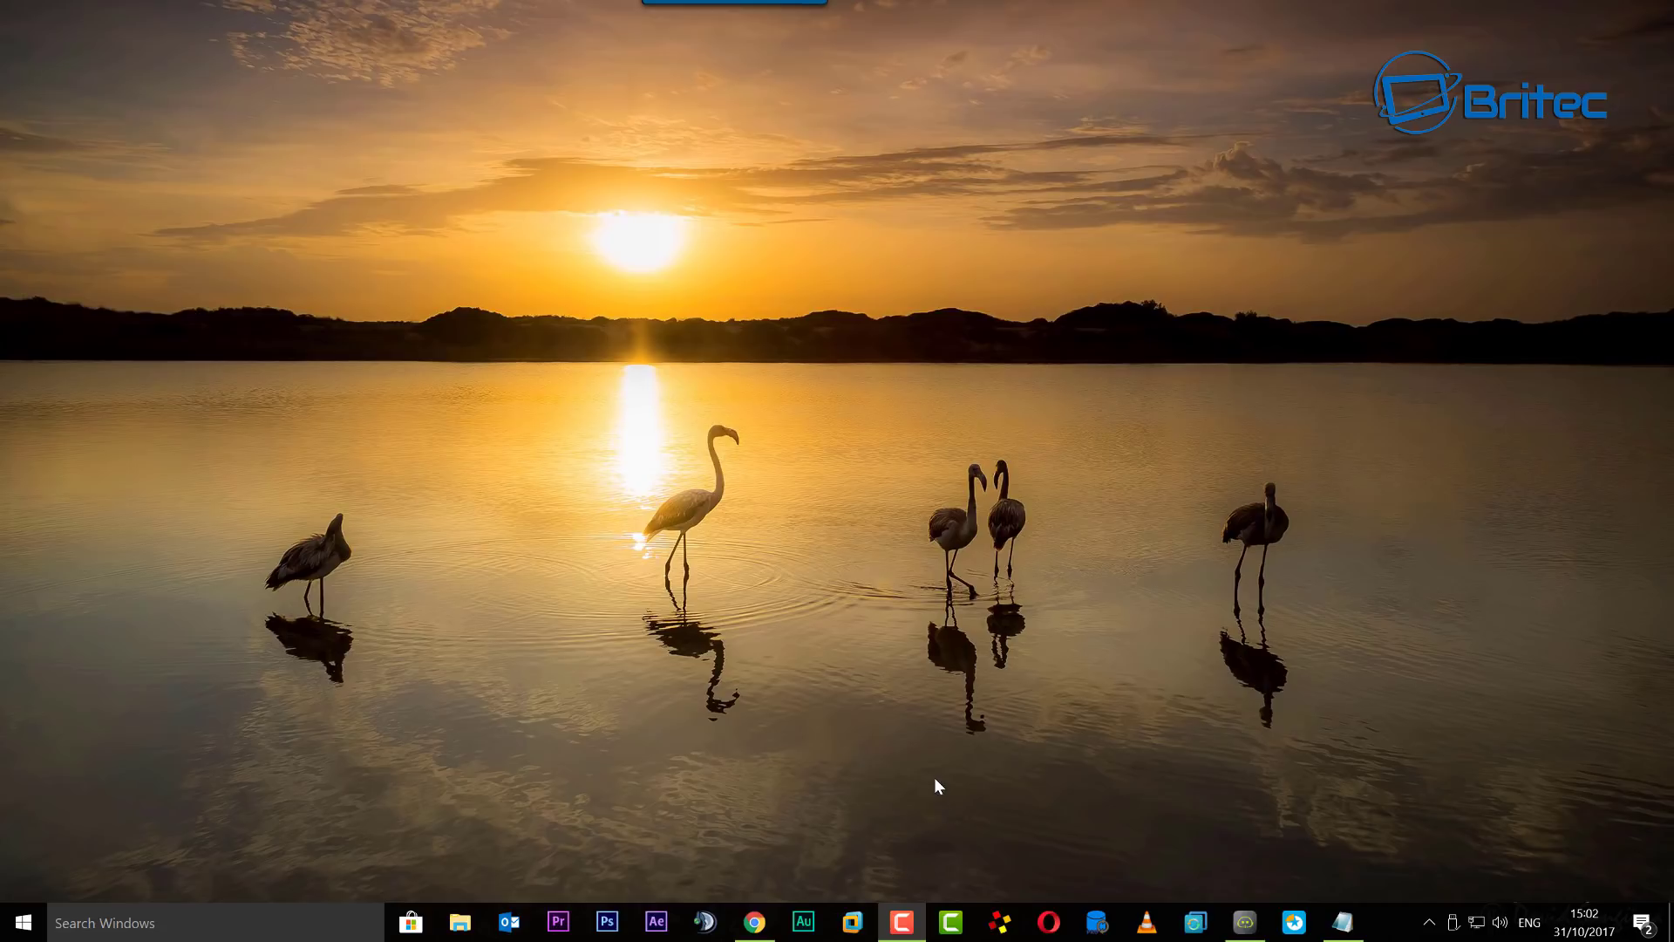
# - Bring up the EaseUS download page in Chrome, then minimize the browser
pyautogui.click(755, 921)
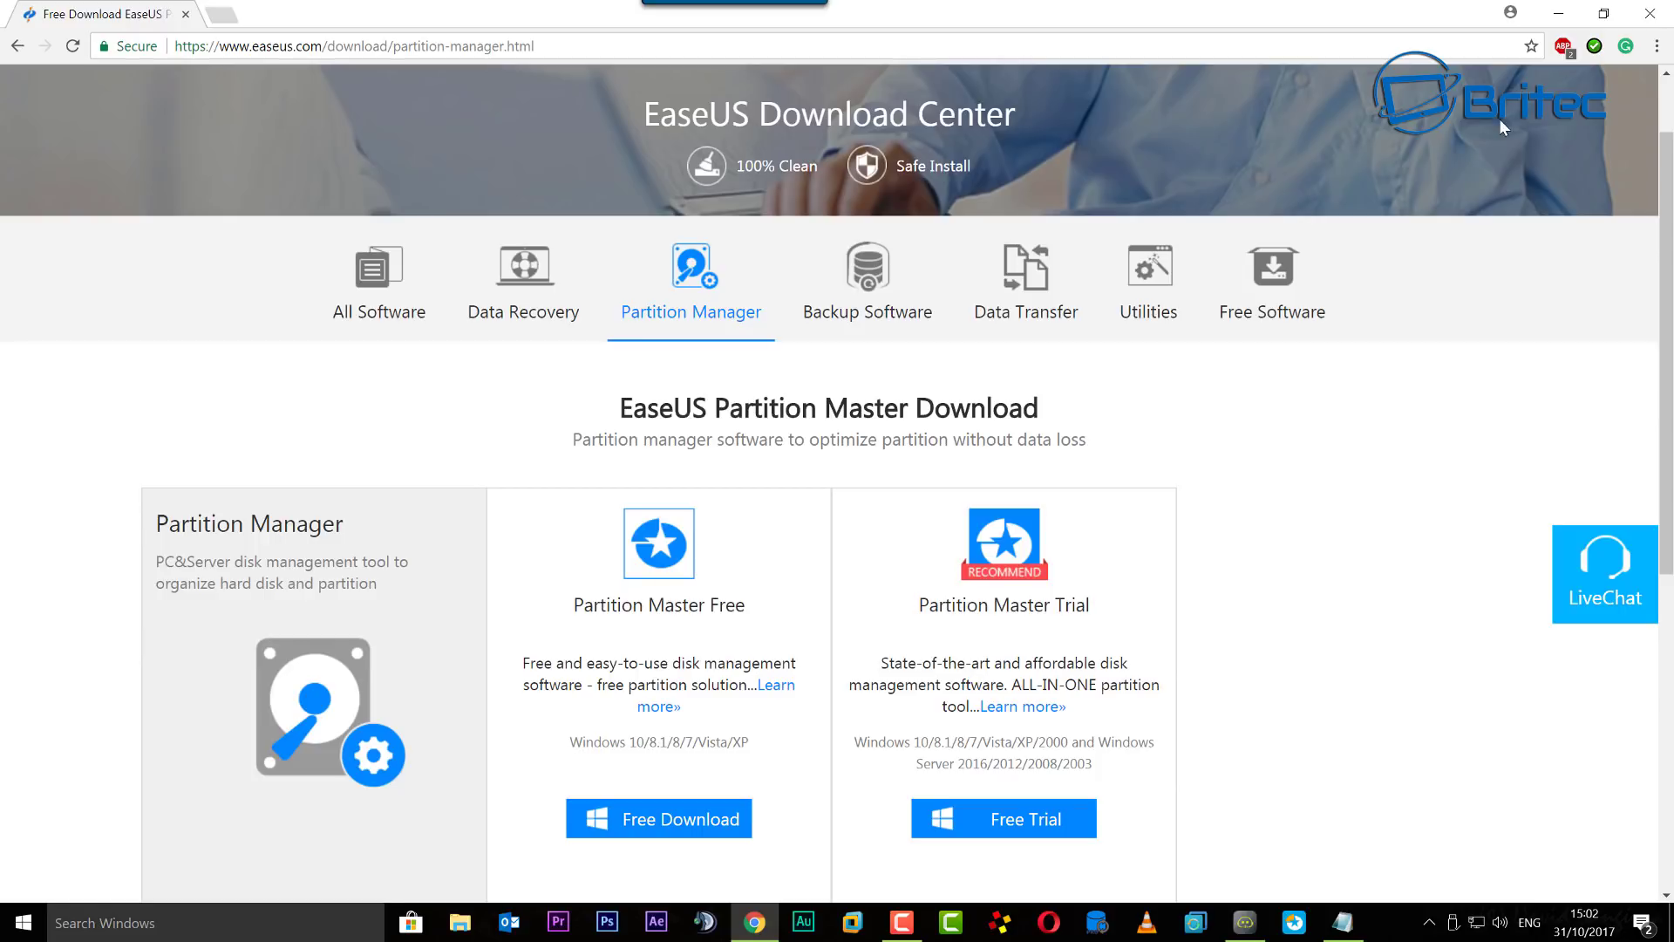
pyautogui.click(1557, 13)
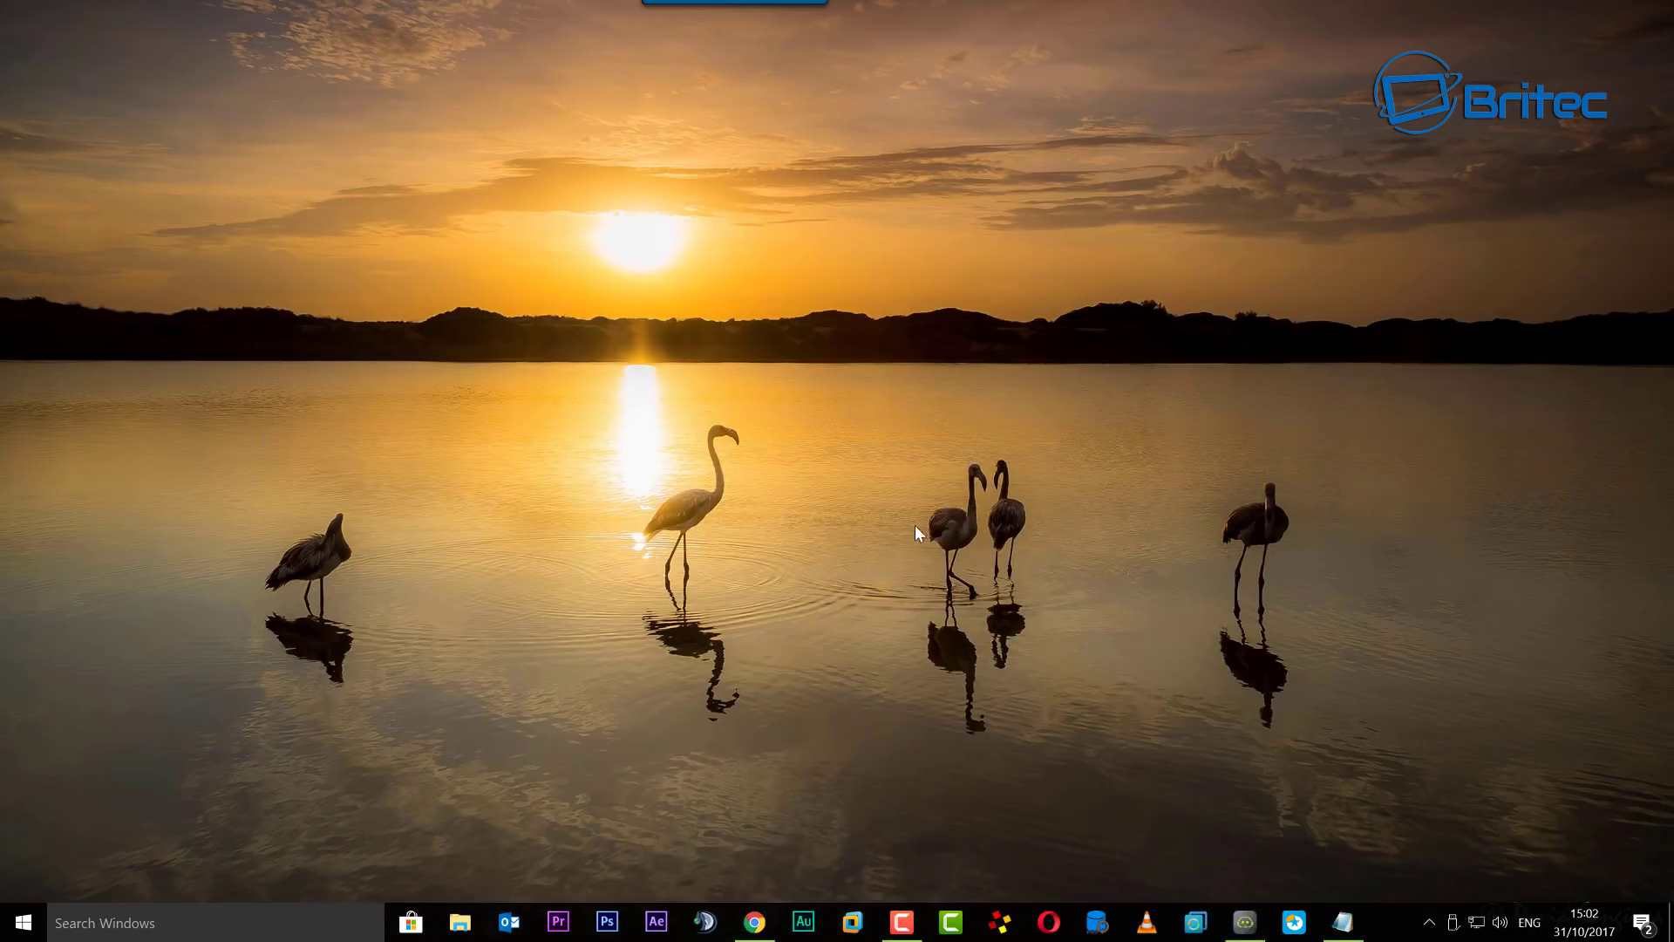
# - Launch EaseUS Partition Master from the taskbar and select Disk 2 (Super Floppy)
pyautogui.click(1292, 922)
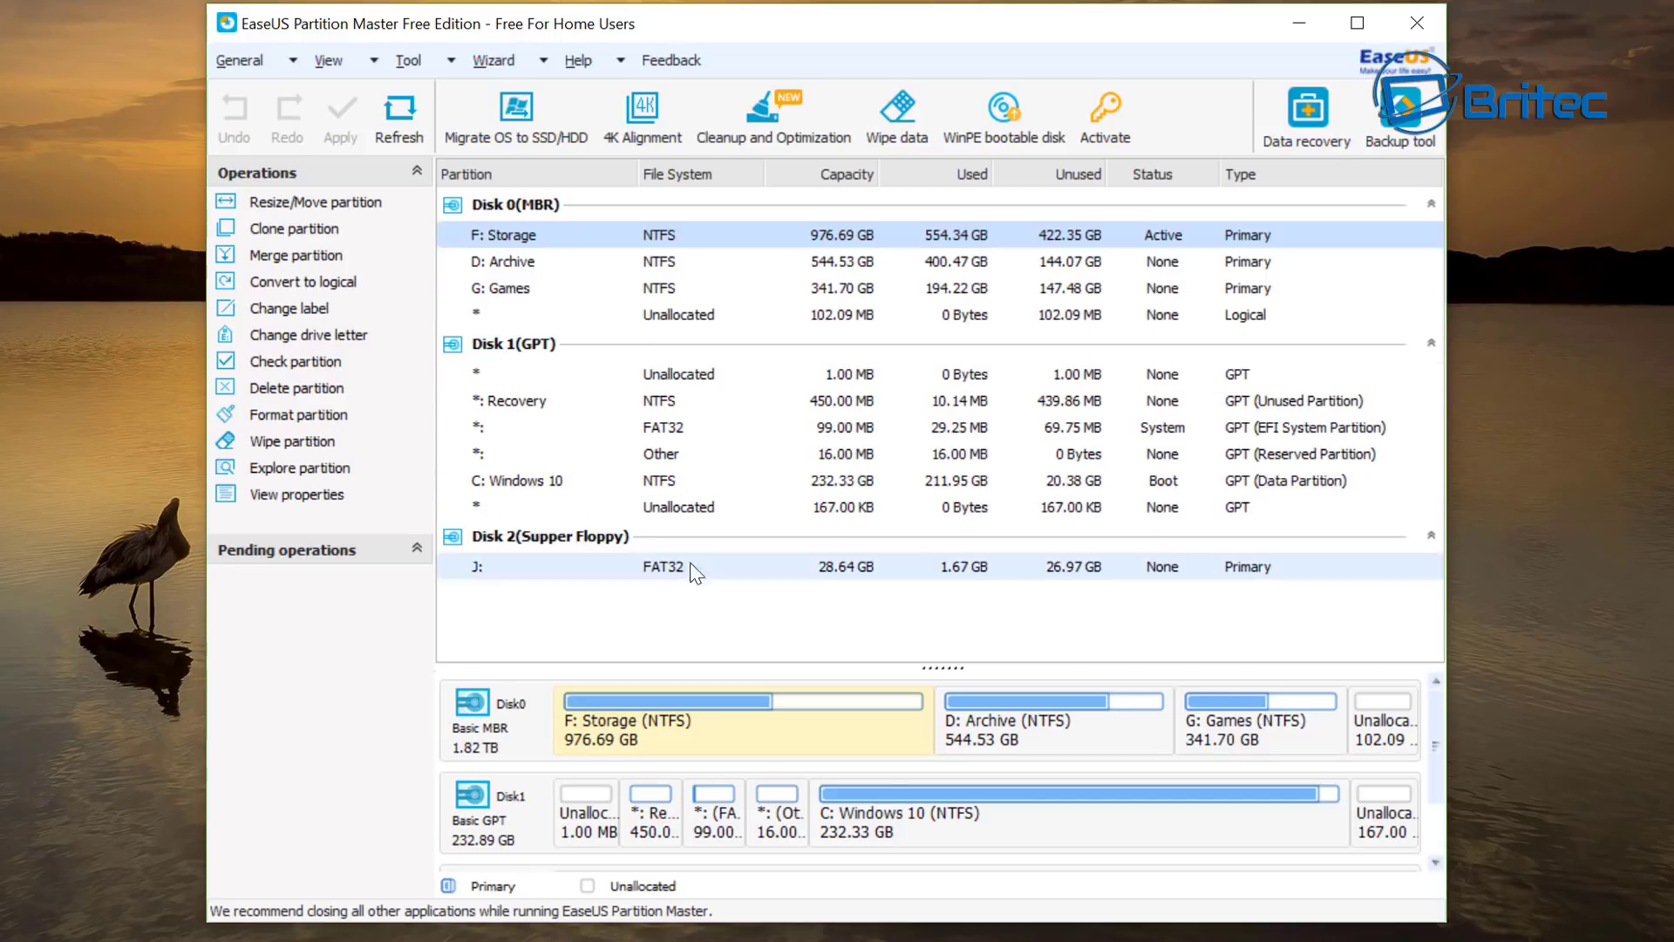
pyautogui.click(528, 553)
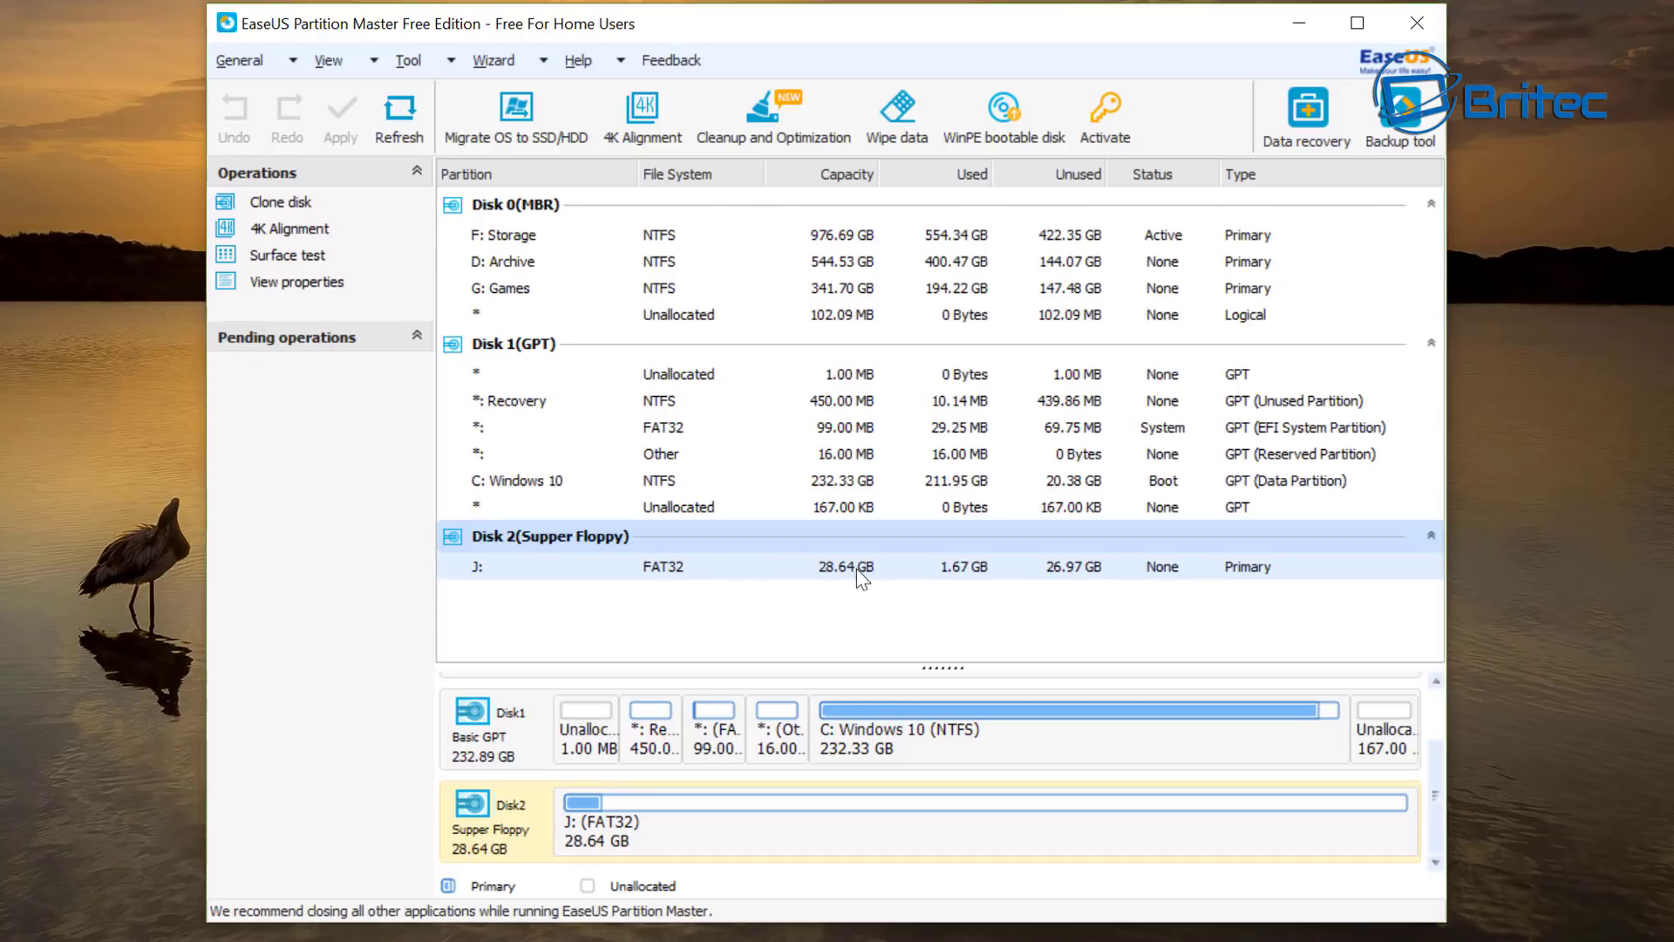
# - Select the J: partition on Disk 2 and open the Wipe data wizard
pyautogui.click(955, 573)
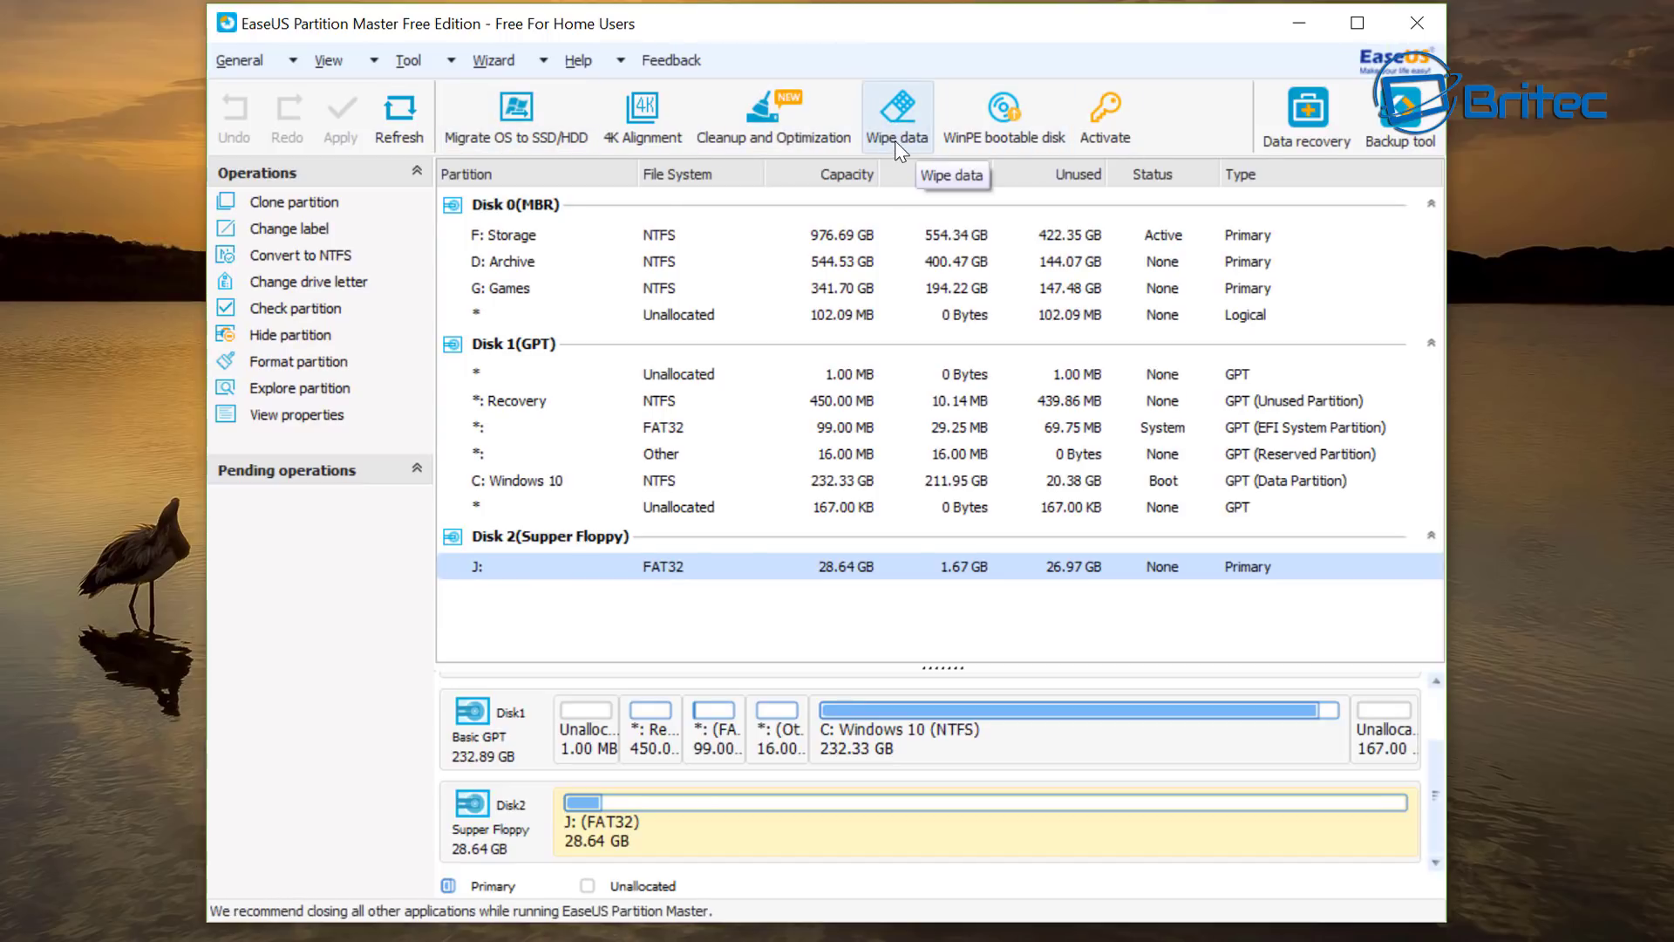
pyautogui.click(896, 141)
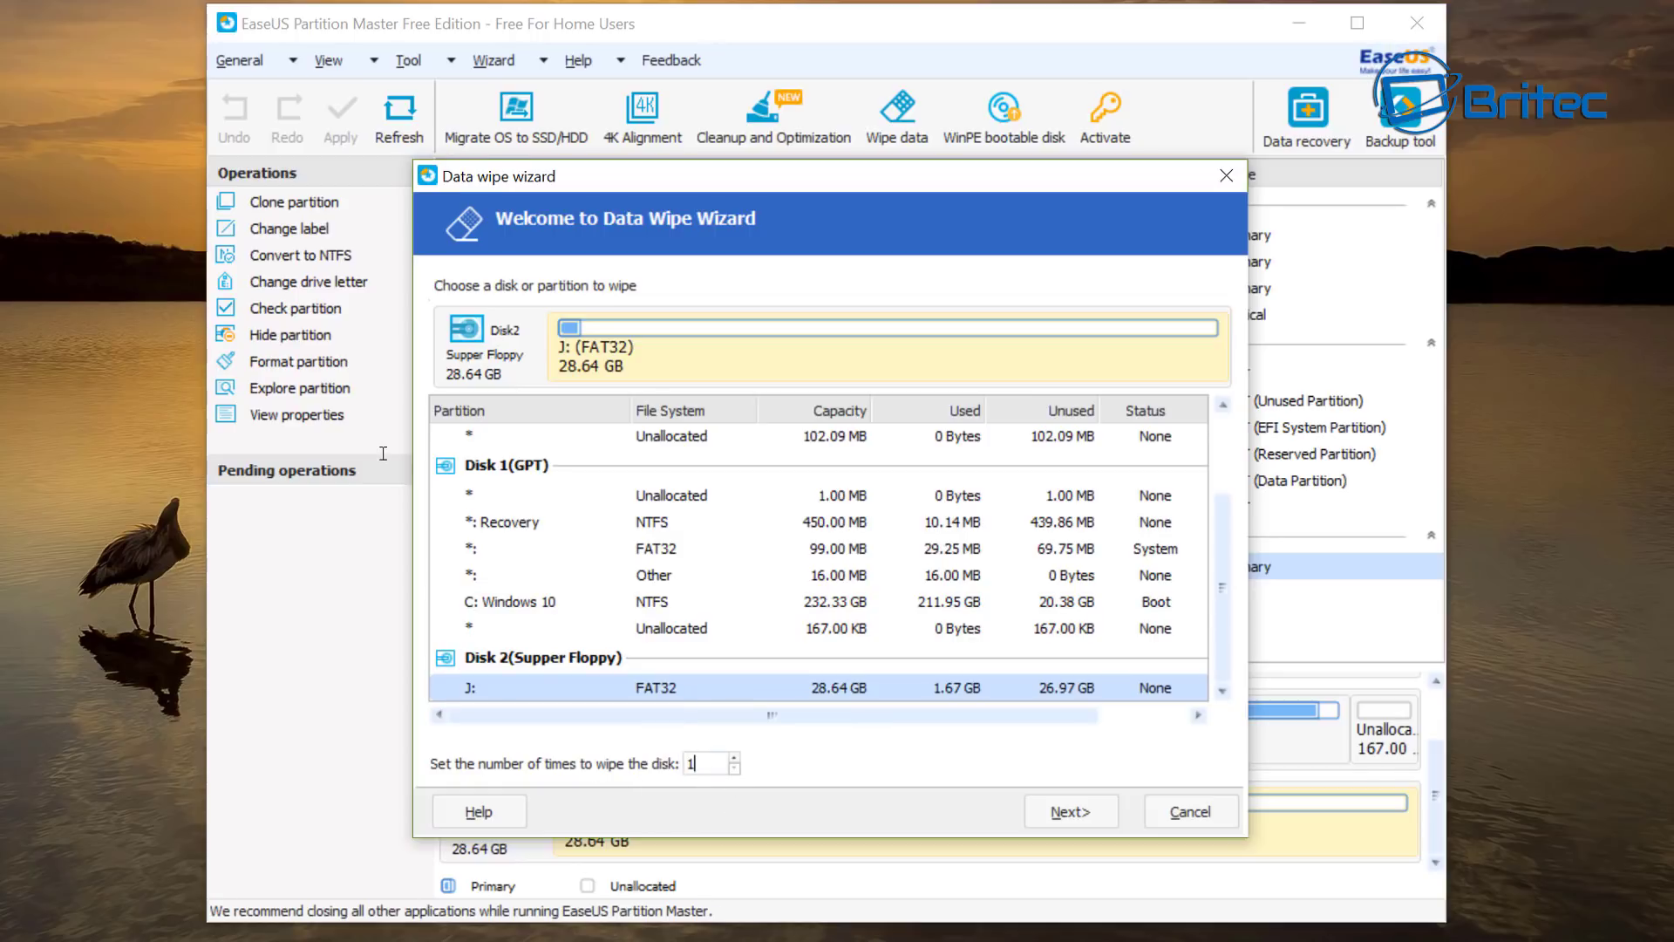
# - Set the wipe count for J: to 1 and advance to the summary page
pyautogui.doubleClick(693, 762)
pyautogui.write('11')
pyautogui.press('BackSpace')
pyautogui.write('0')
pyautogui.moveTo(711, 762); pyautogui.dragTo(683, 772)
pyautogui.write('1')
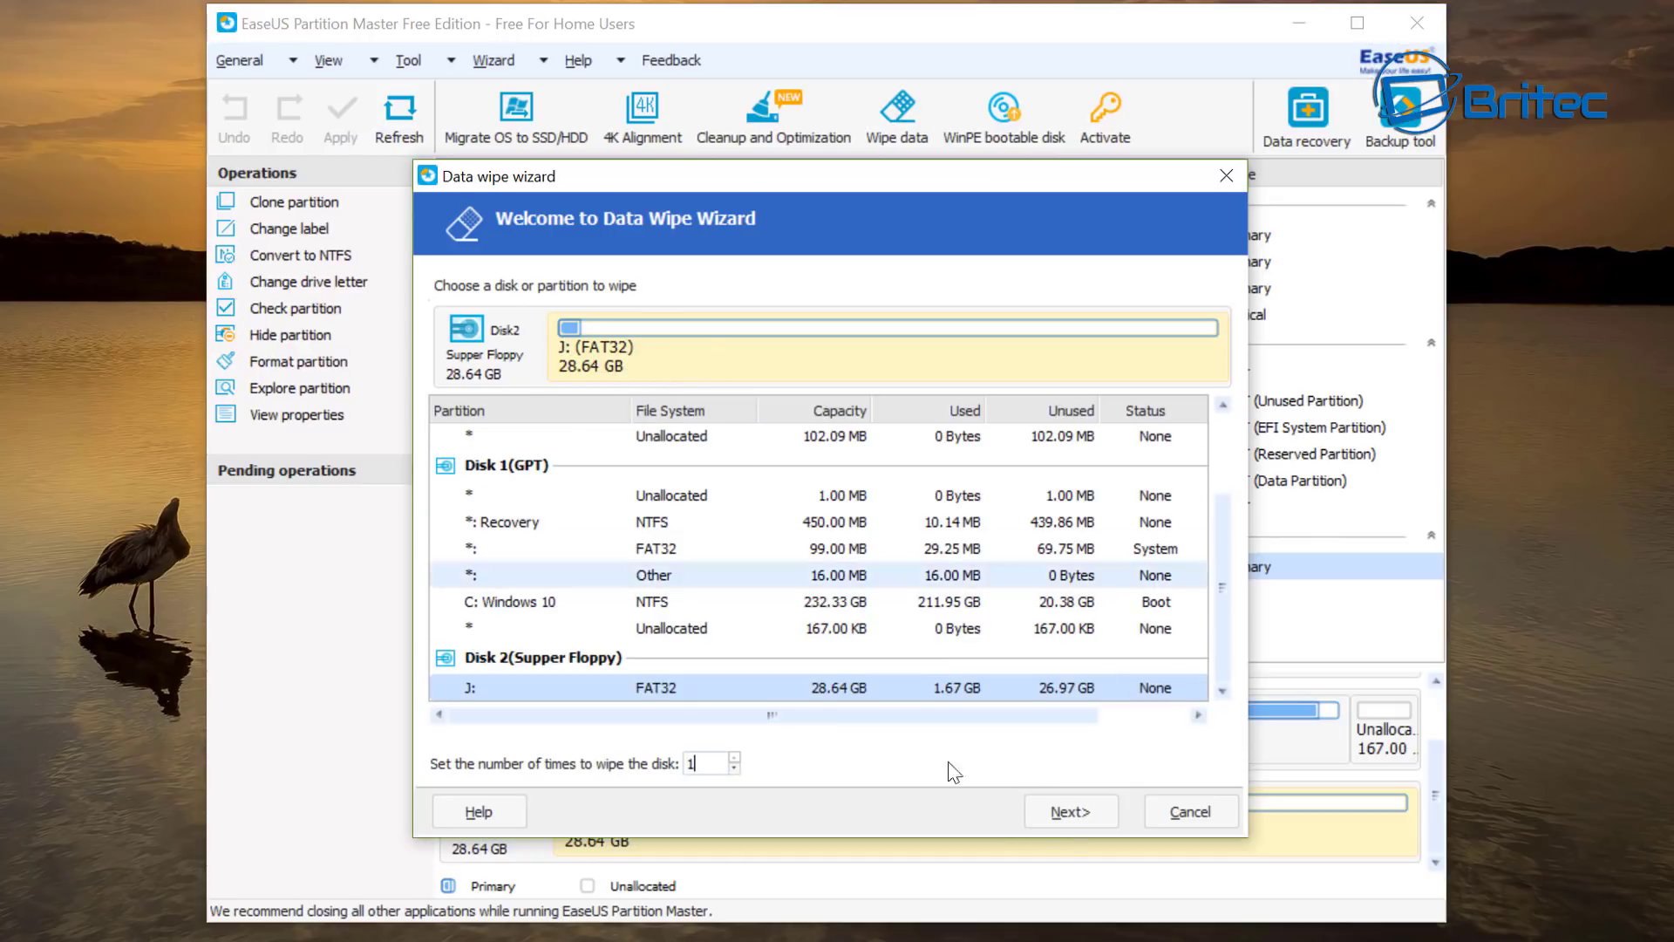
pyautogui.click(1065, 814)
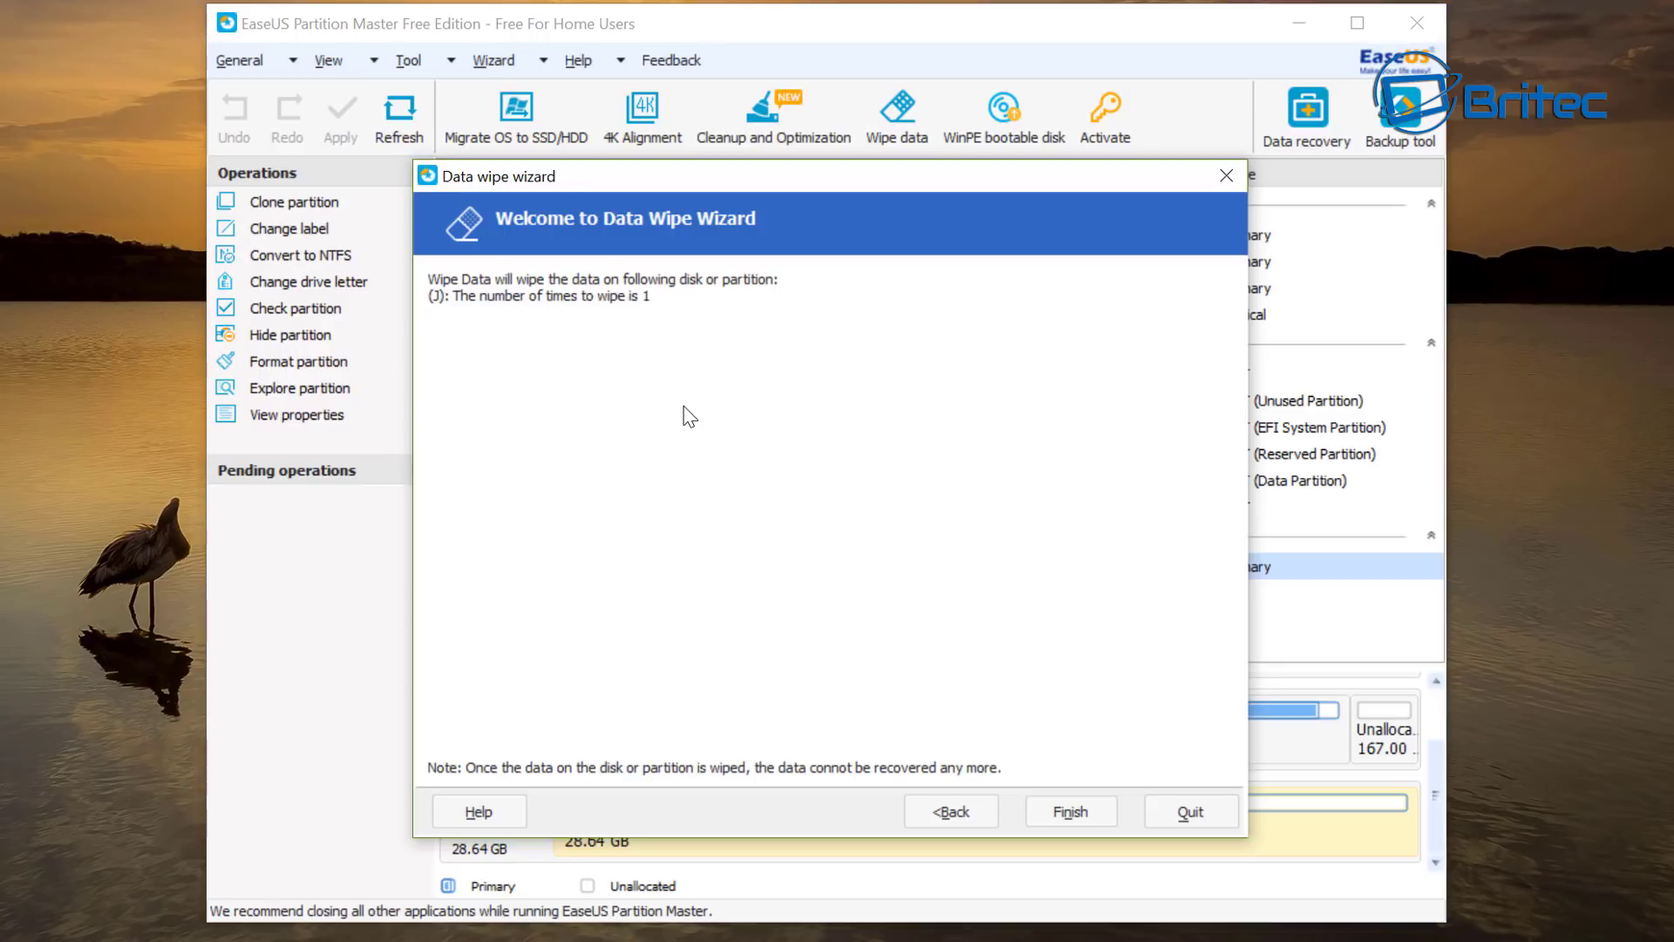
# - Finish the wizard to queue Wipe data (J:), then choose Apply
pyautogui.click(1065, 817)
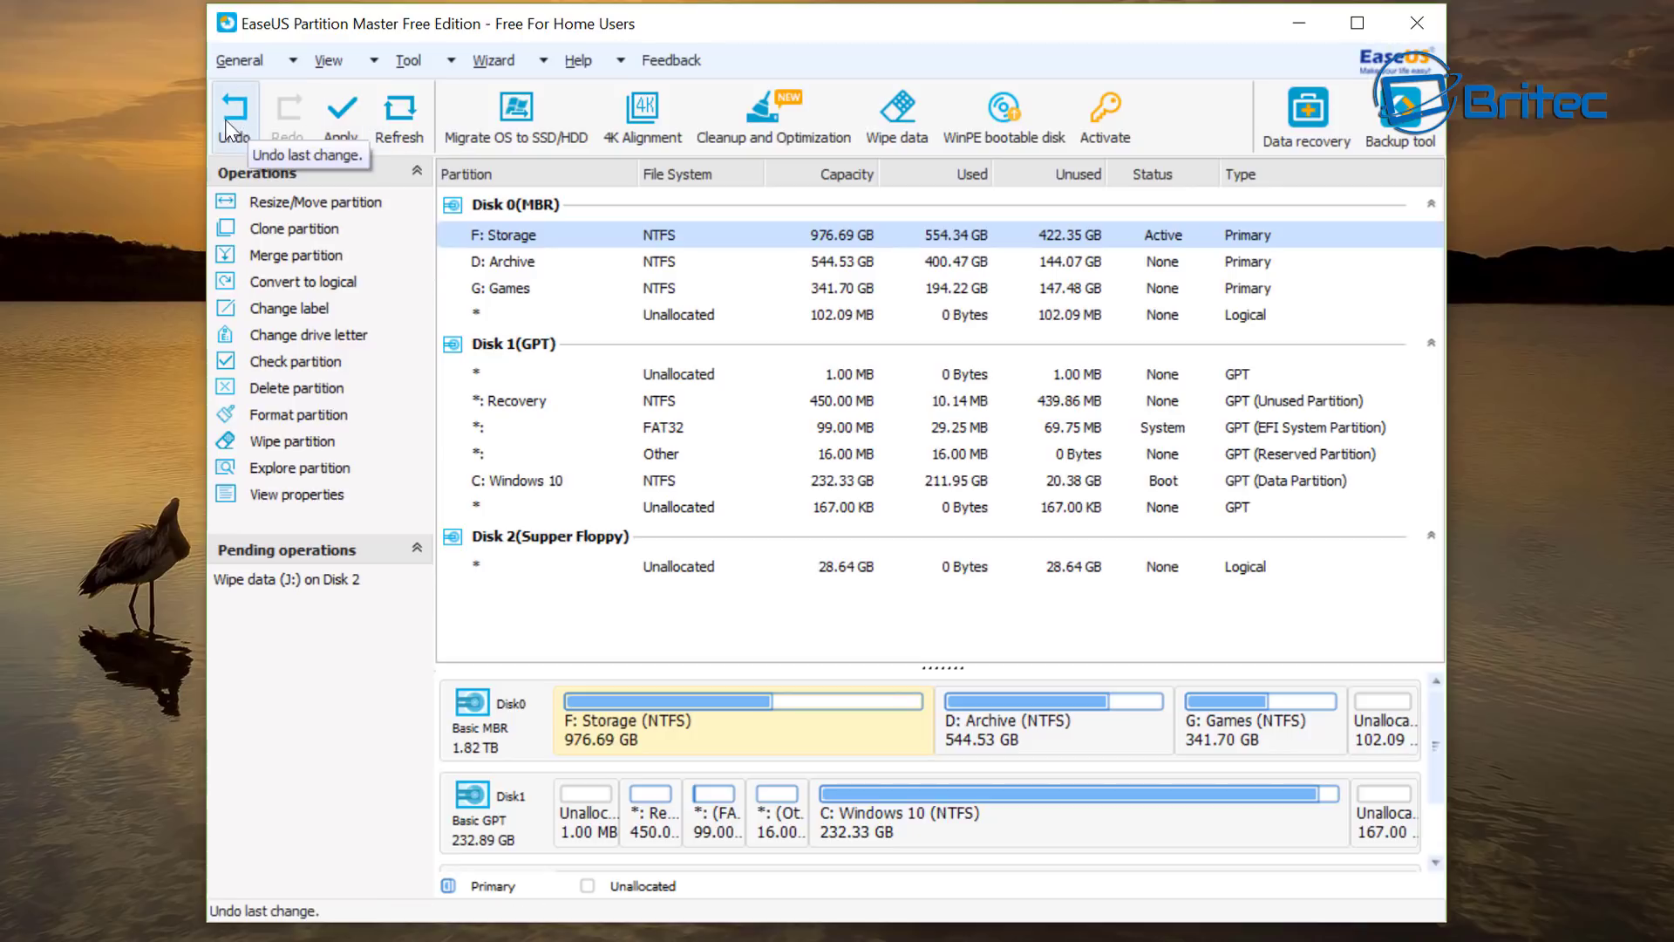
pyautogui.click(332, 130)
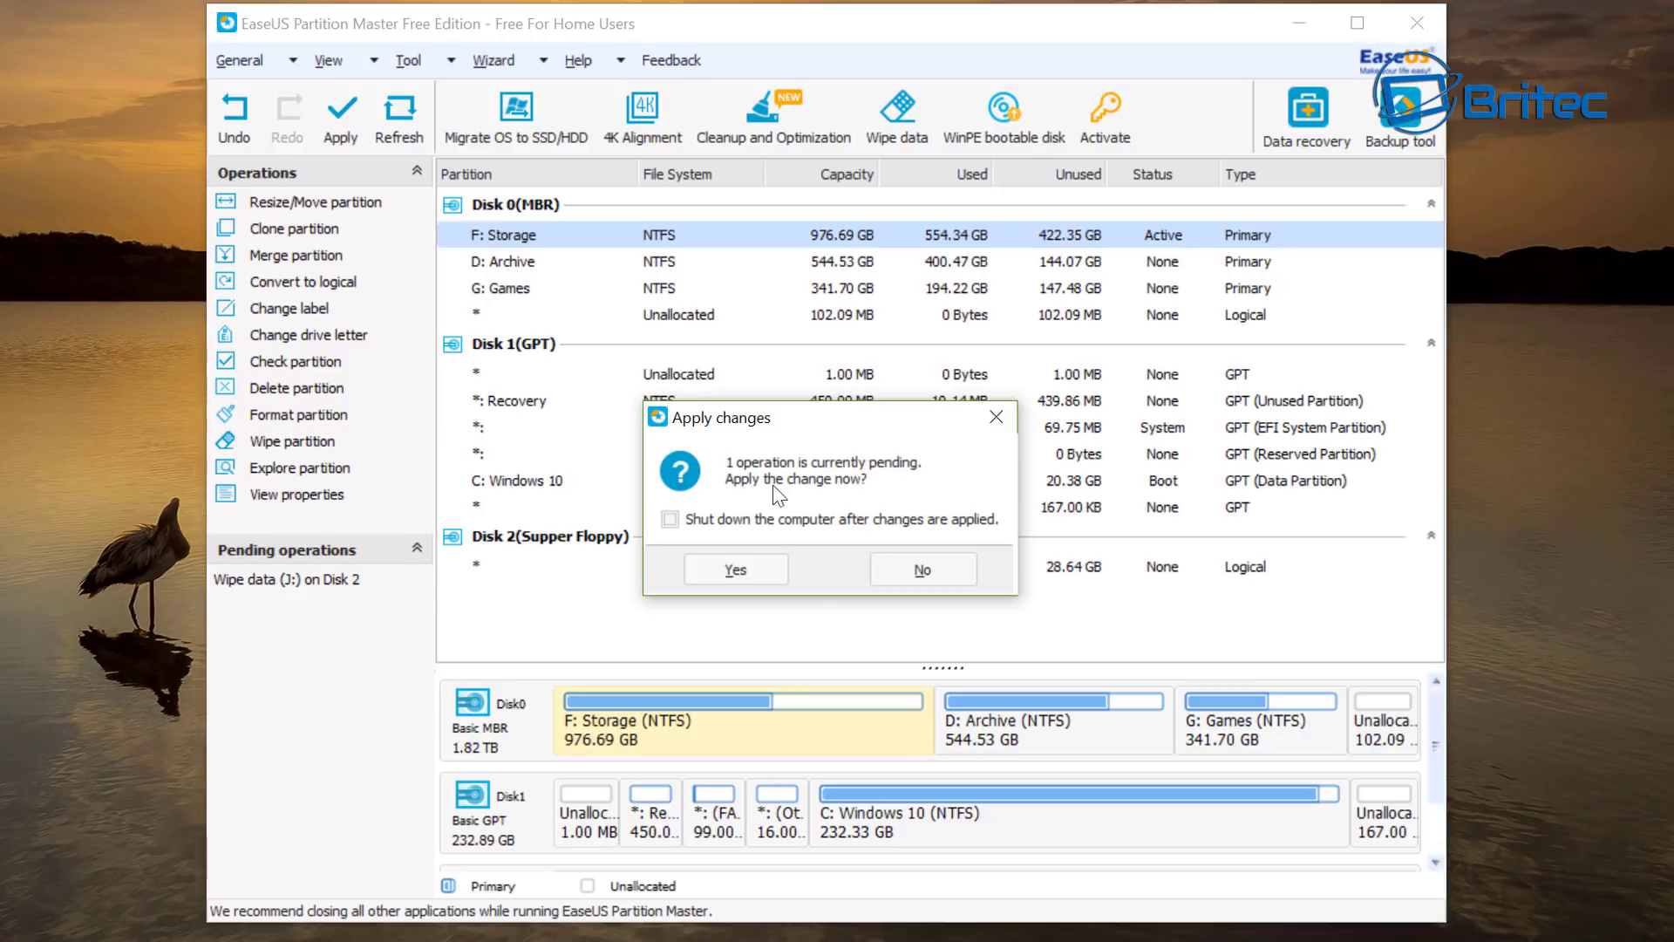
# - Confirm the Apply changes dialog with Yes to start wiping J:
pyautogui.click(735, 570)
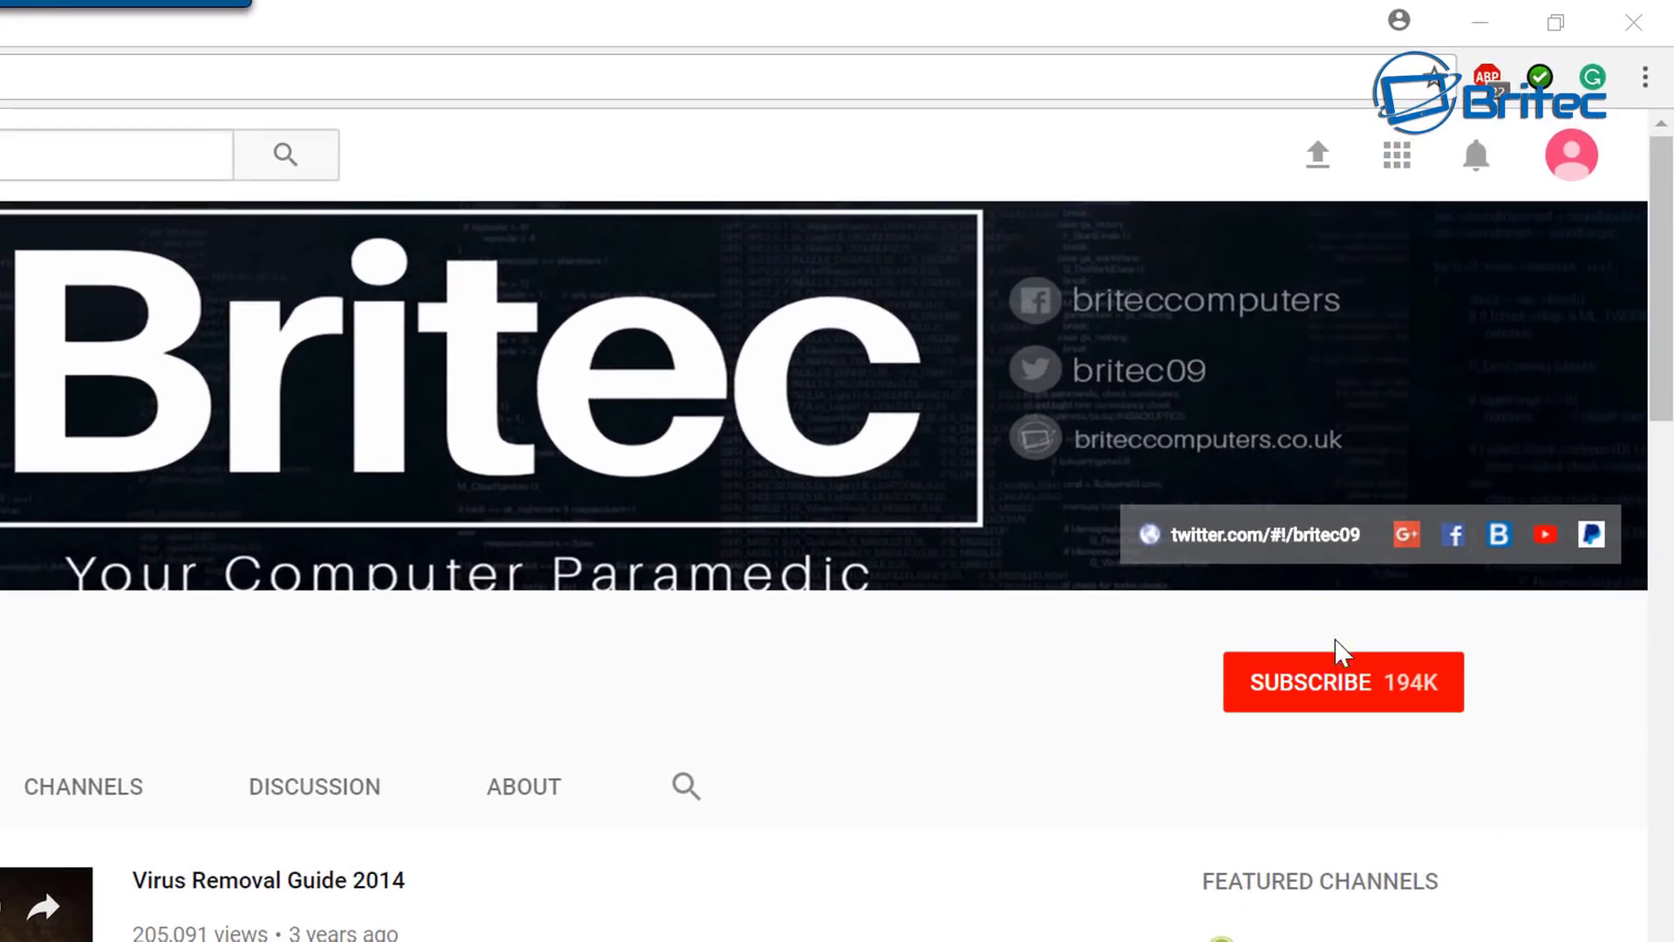
# - Subscribe to Britec09 on YouTube and enable notifications for all new videos
pyautogui.click(1335, 696)
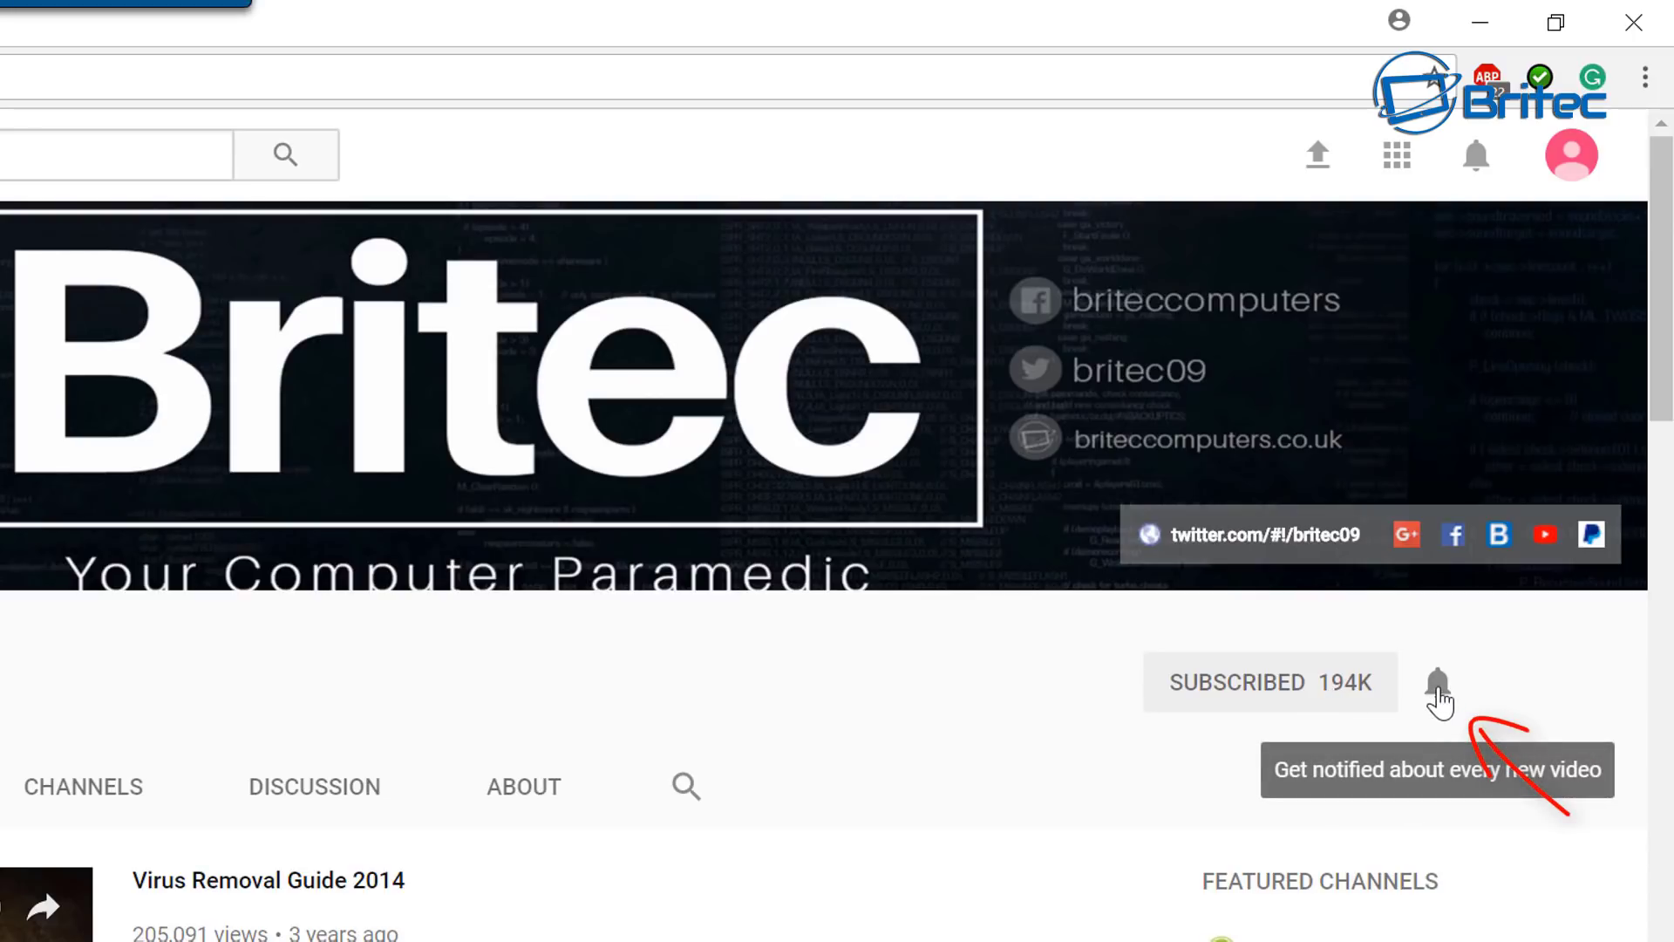
pyautogui.click(1437, 690)
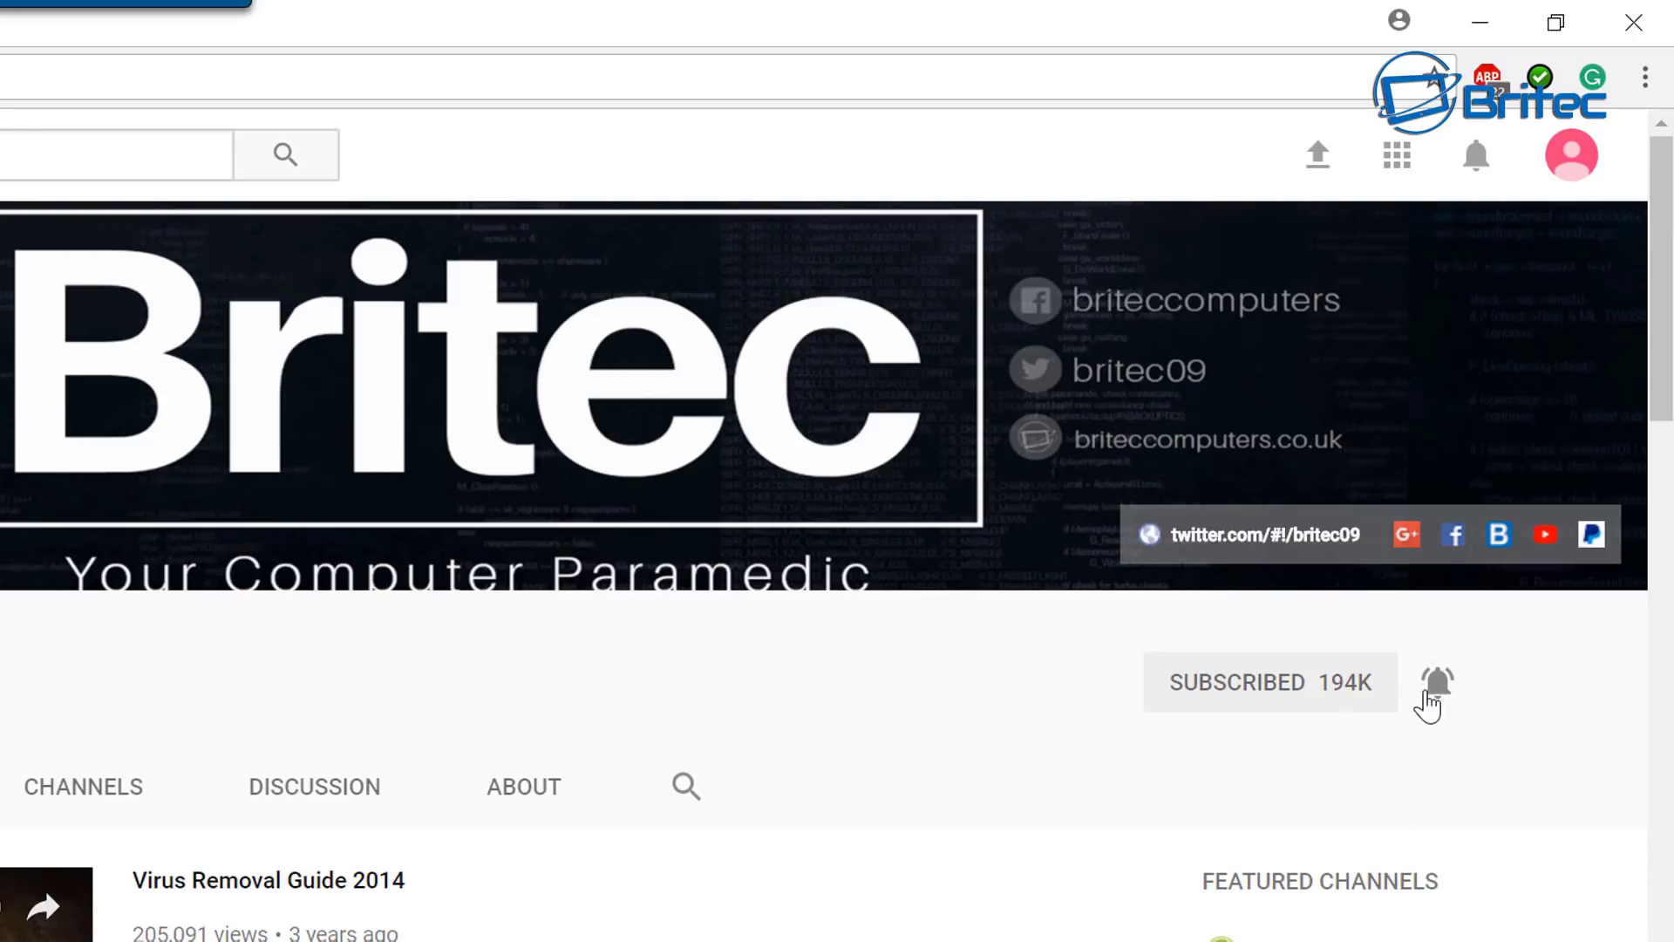